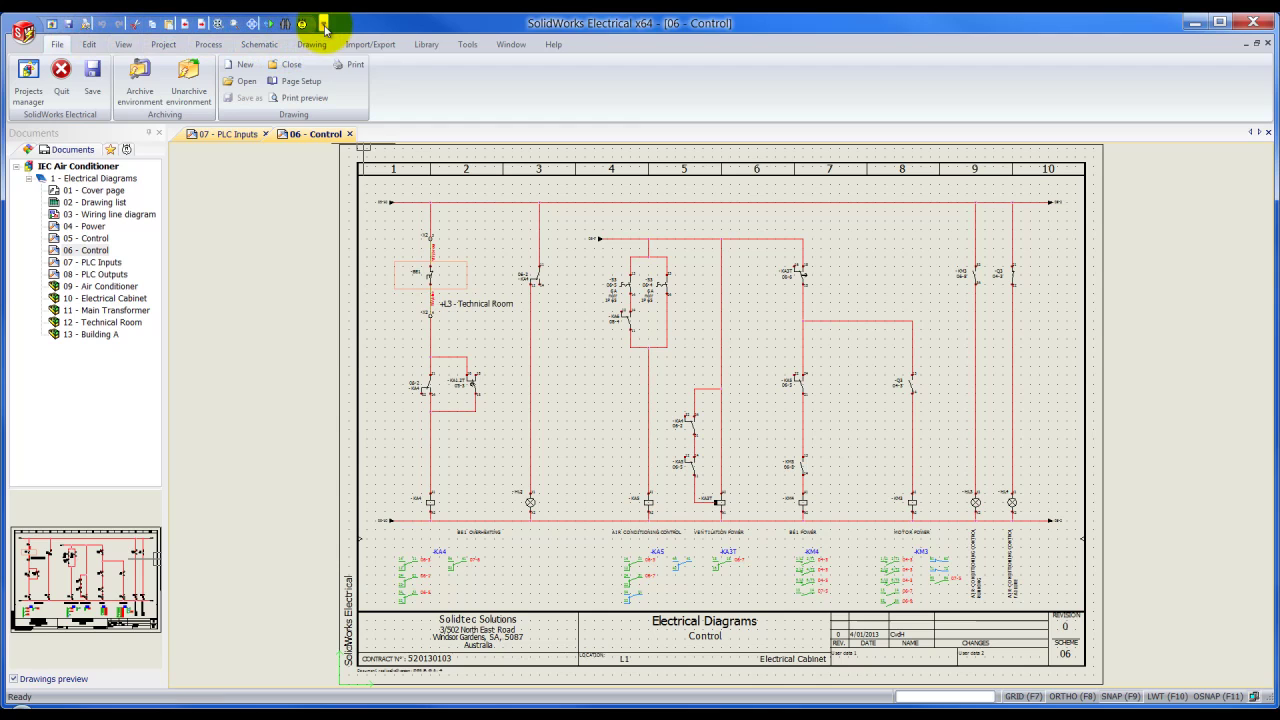
- Open the Customize dialog through More Commands in the Quick Access Toolbar menu
{"action": "left_click", "coordinate": [323, 28]}
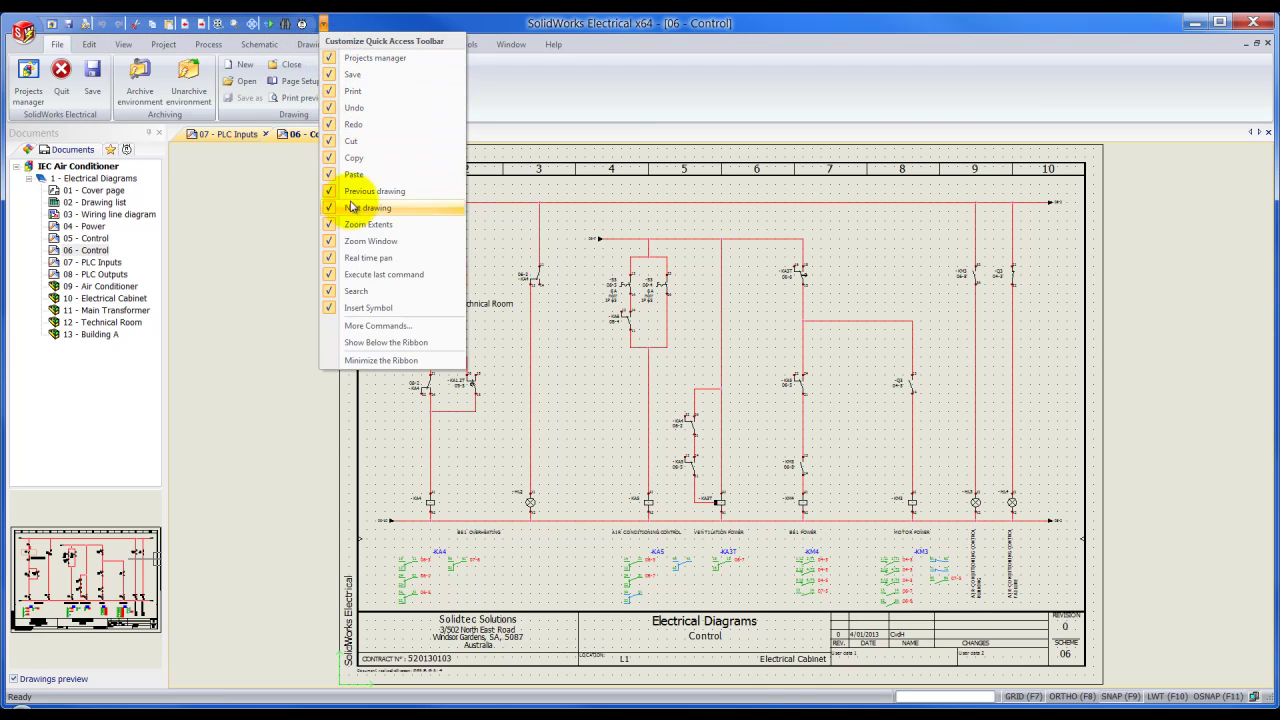
{"action": "left_click", "coordinate": [367, 328]}
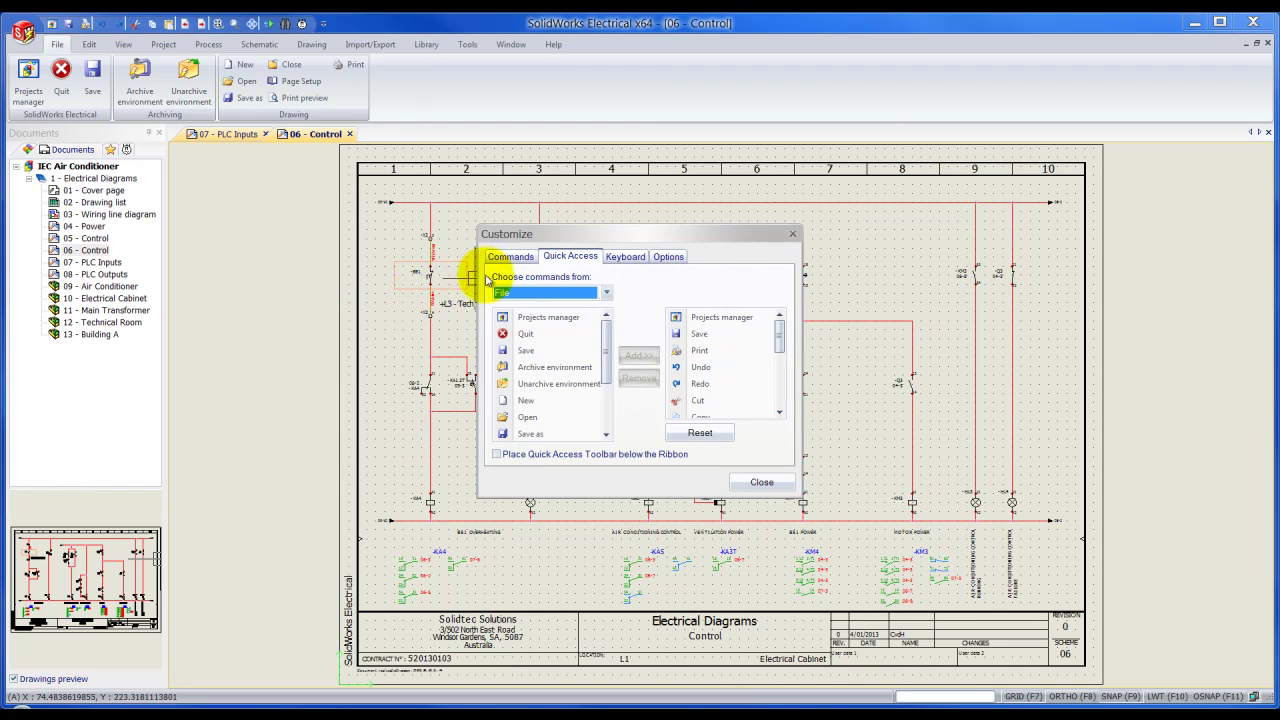
{"action": "left_click", "coordinate": [510, 257]}
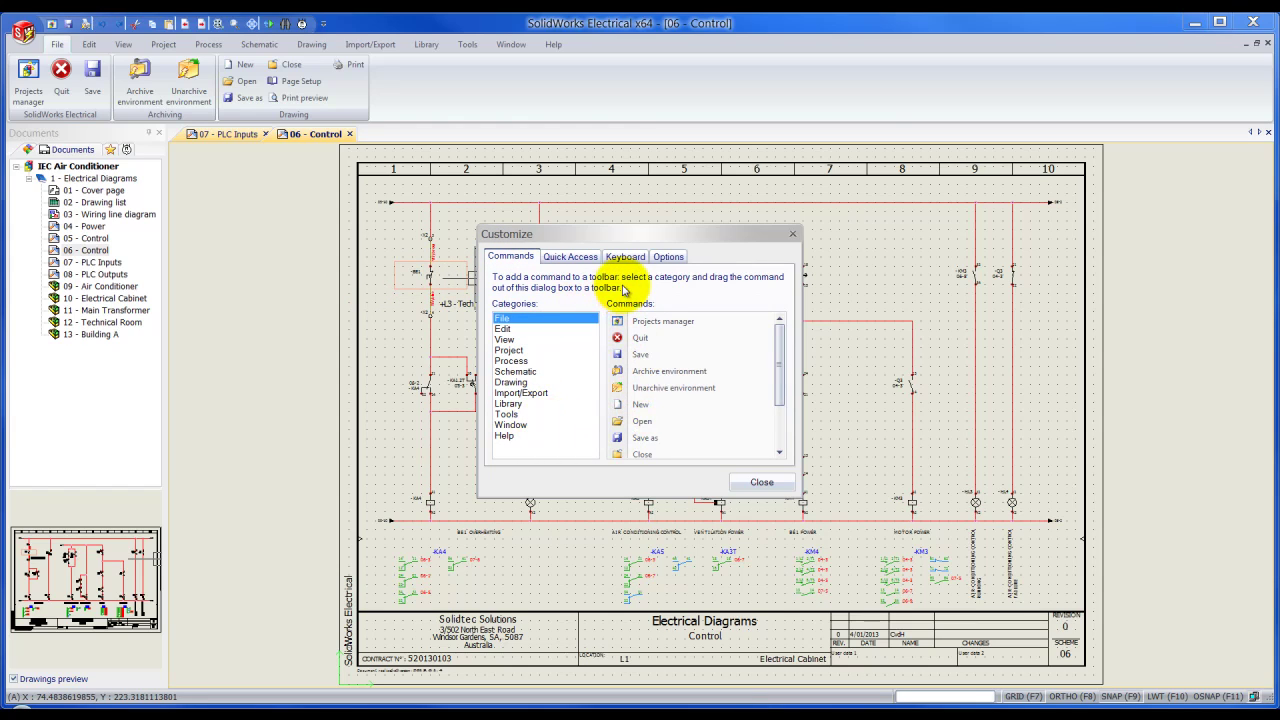
{"action": "left_click", "coordinate": [519, 330]}
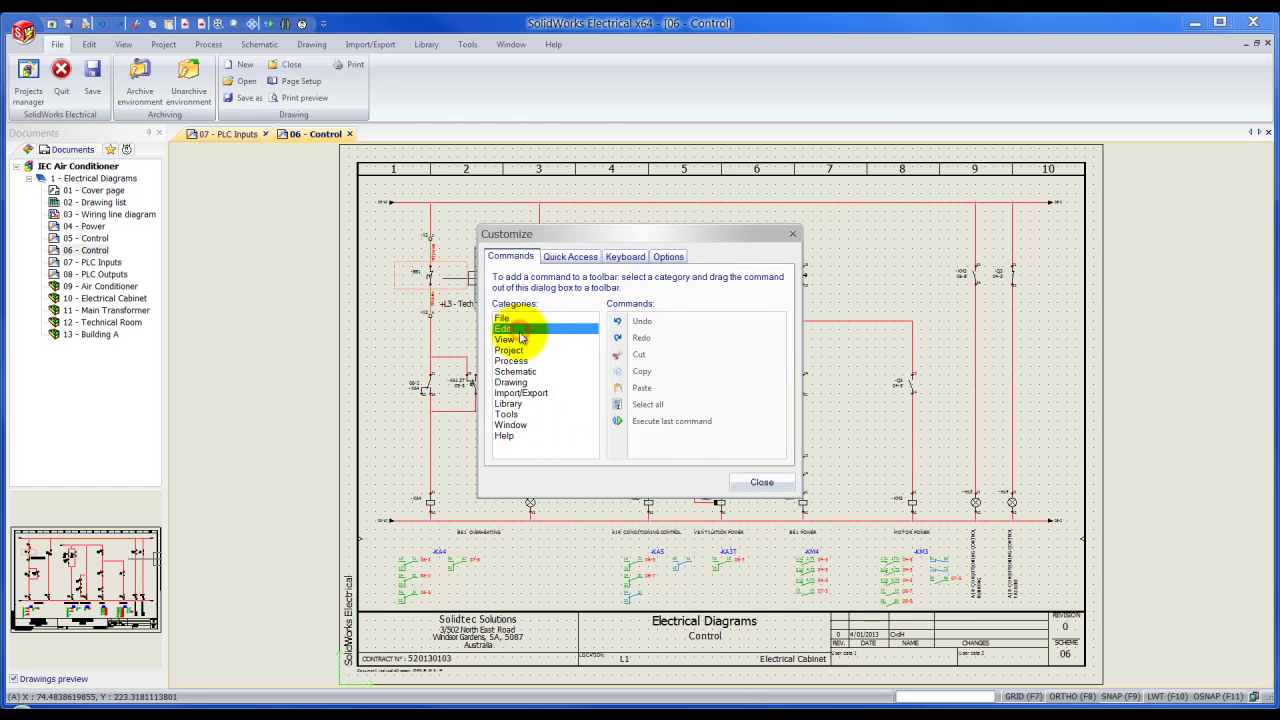
{"action": "left_click", "coordinate": [515, 340]}
{"action": "left_click", "coordinate": [519, 350]}
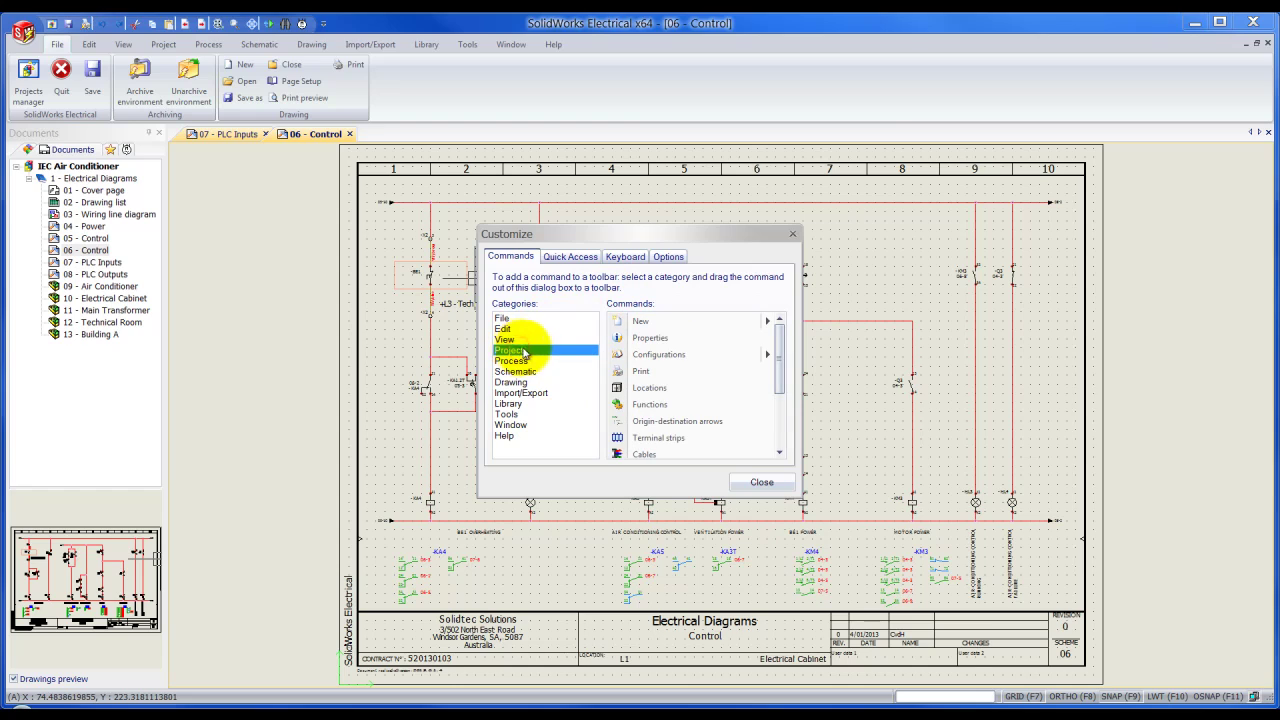
{"action": "left_click", "coordinate": [565, 258]}
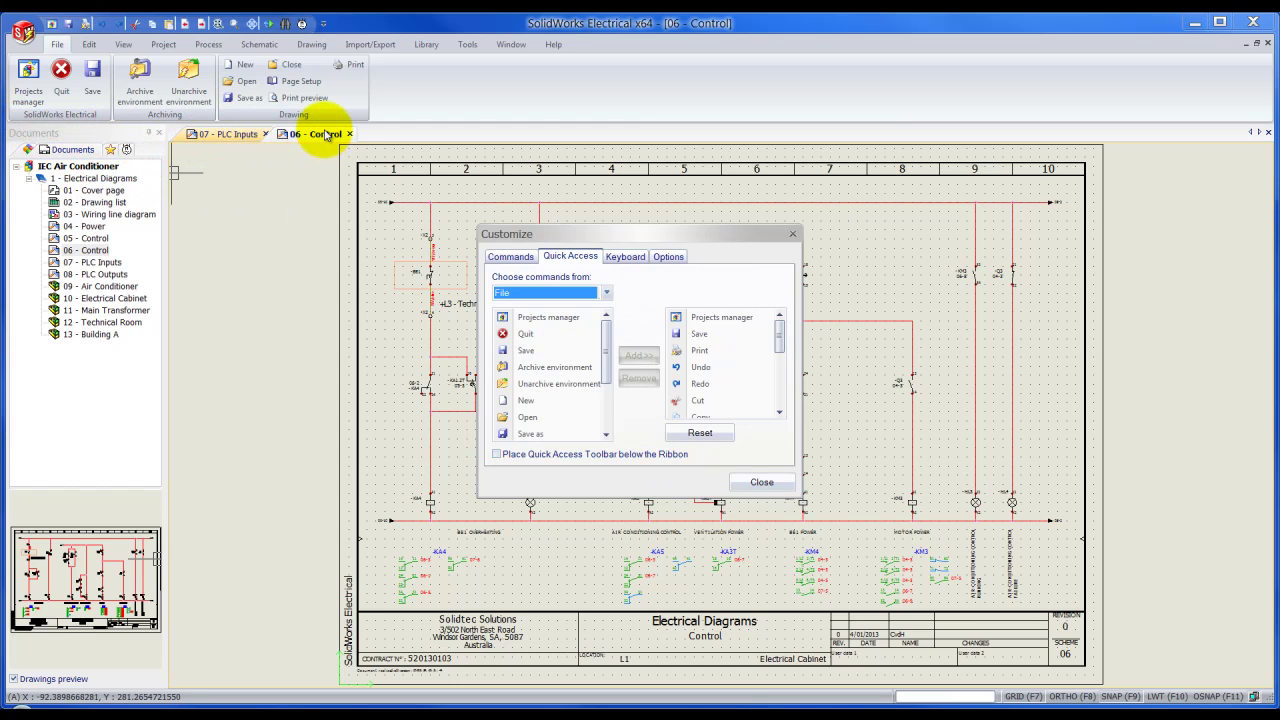
- On the Keyboard tab, pick Drawing > Multiple copy and enter C as its new shortcut
{"action": "left_click", "coordinate": [614, 262]}
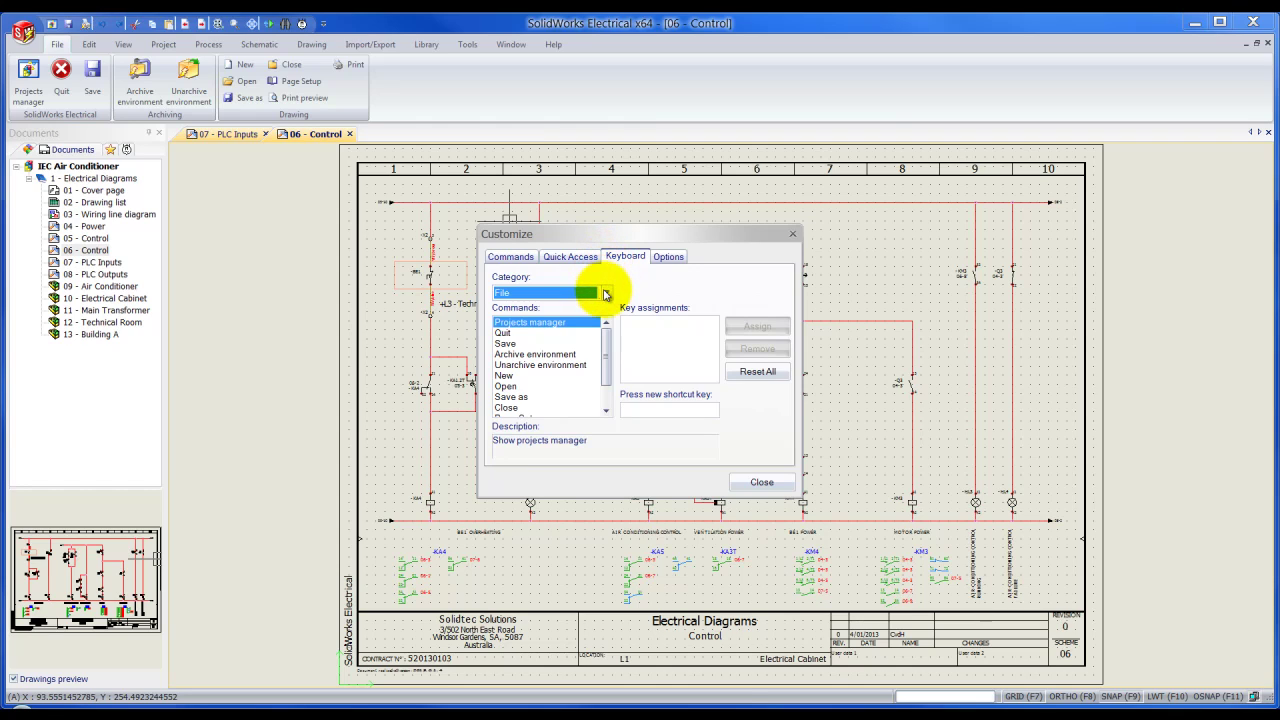
{"action": "left_click", "coordinate": [605, 293]}
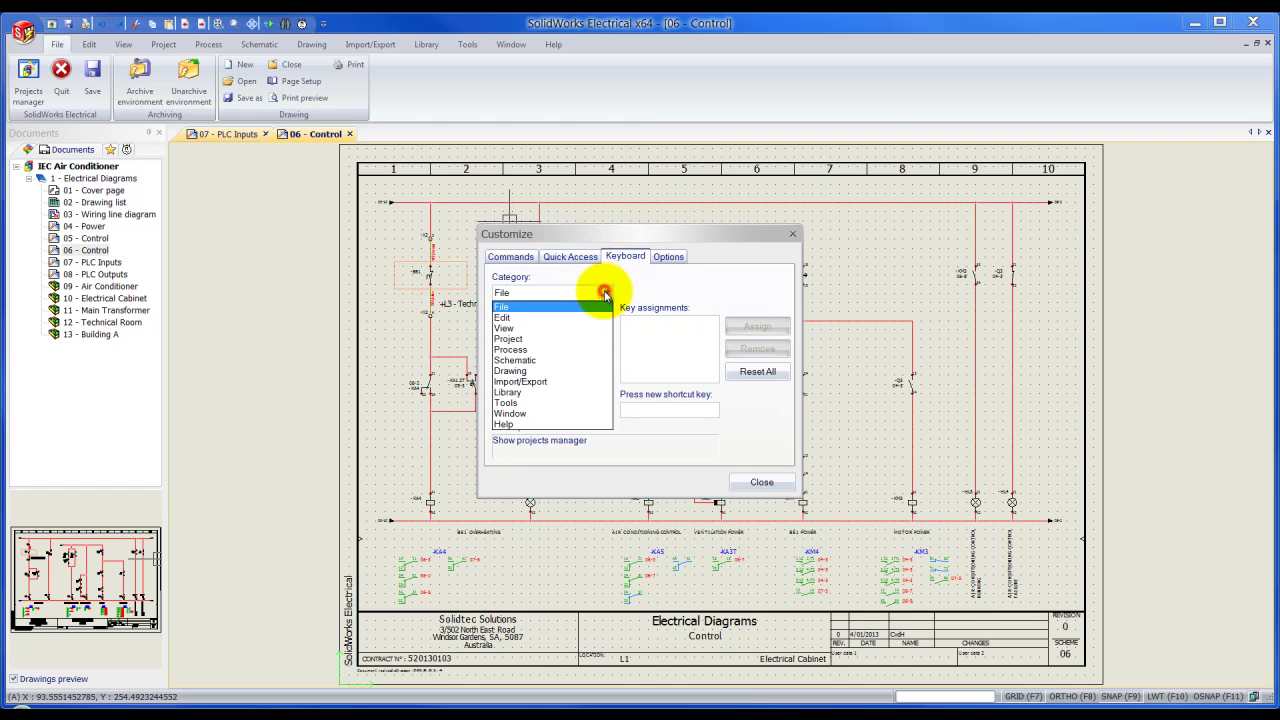
{"action": "left_click", "coordinate": [564, 372]}
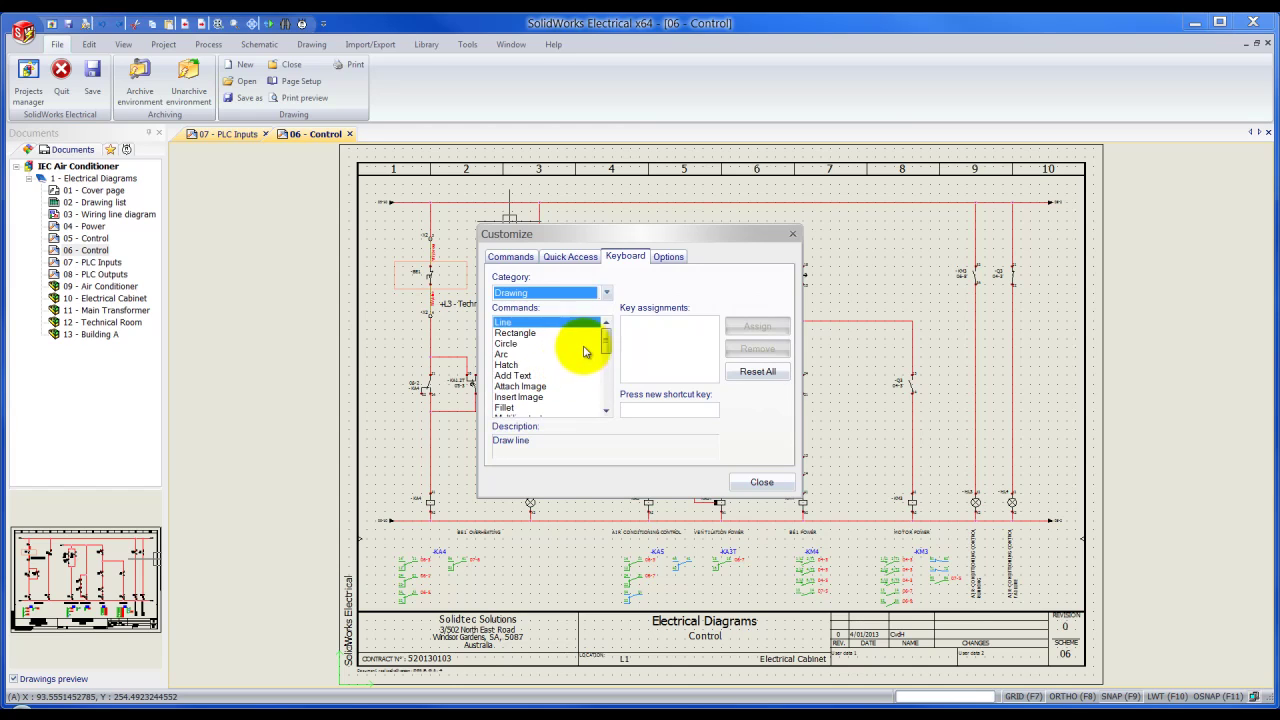
{"action": "left_click_drag", "start_coordinate": [608, 342], "coordinate": [598, 370]}
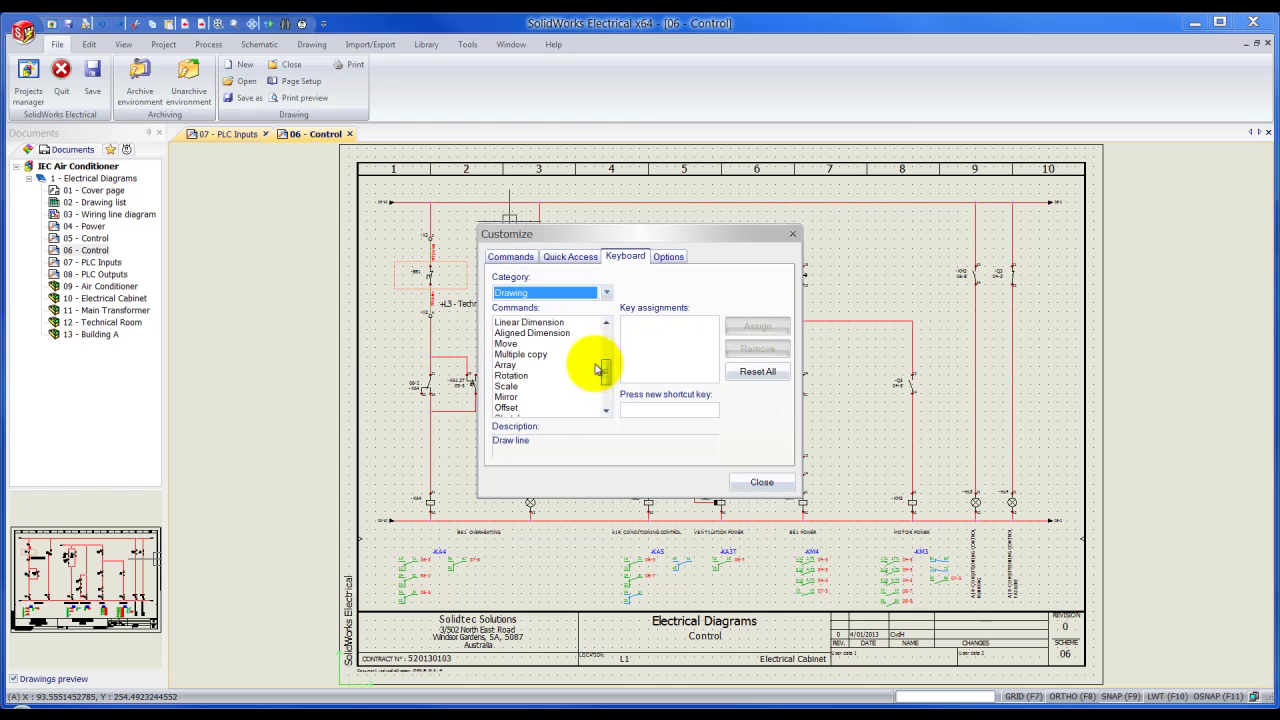
{"action": "left_click", "coordinate": [535, 355]}
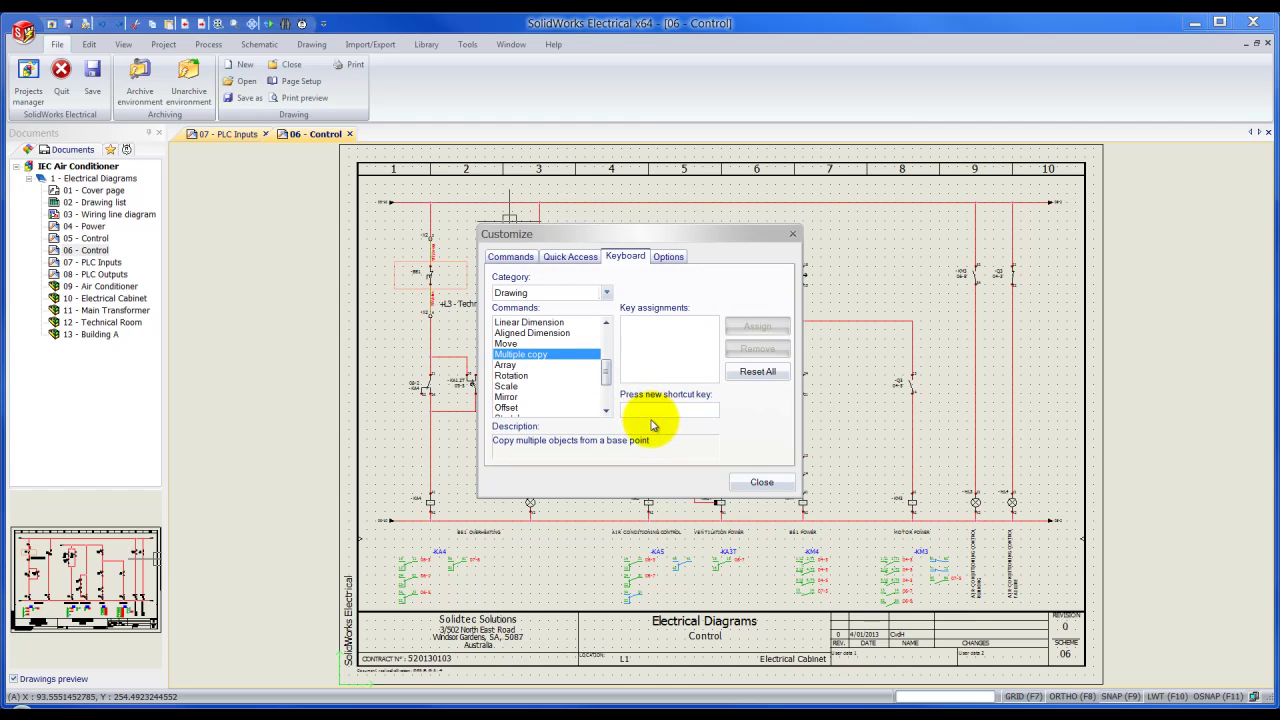
{"action": "key", "text": "shift+c"}
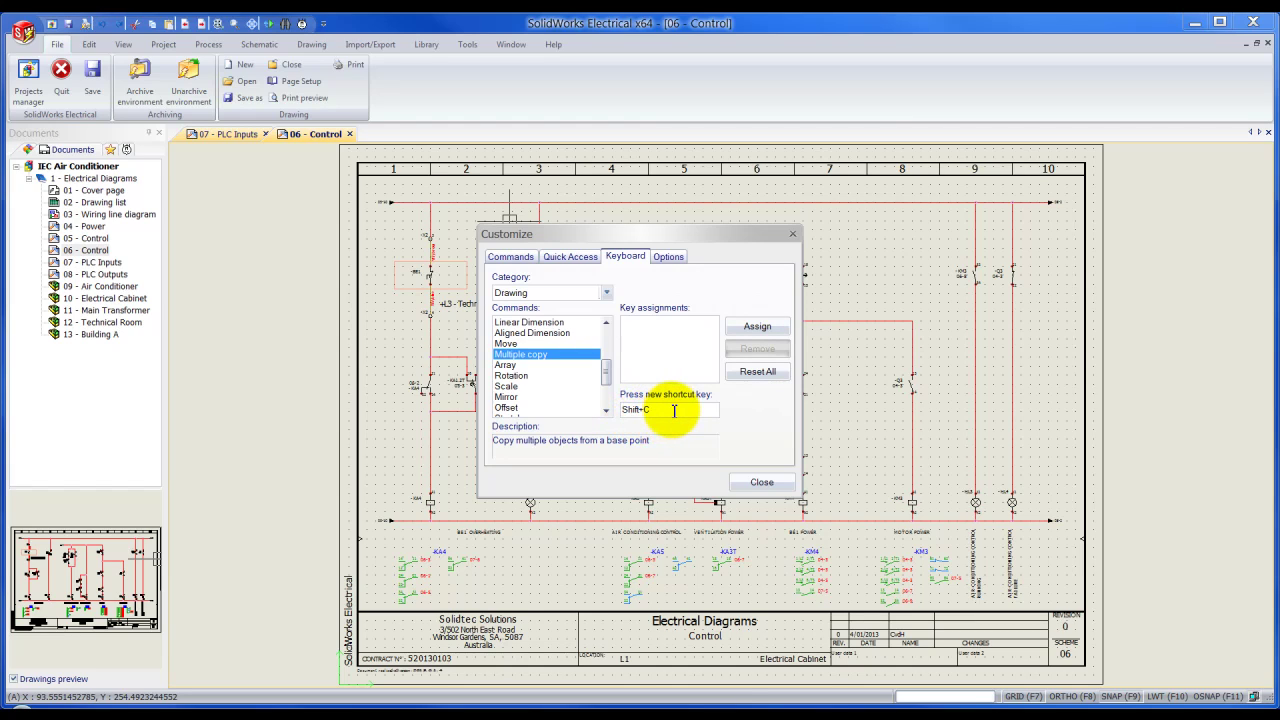
{"action": "key", "text": "BackSpace"}
{"action": "key", "text": "c"}
- Assign C to Multiple copy, then assign M as the shortcut for the Move command
{"action": "left_click", "coordinate": [738, 330]}
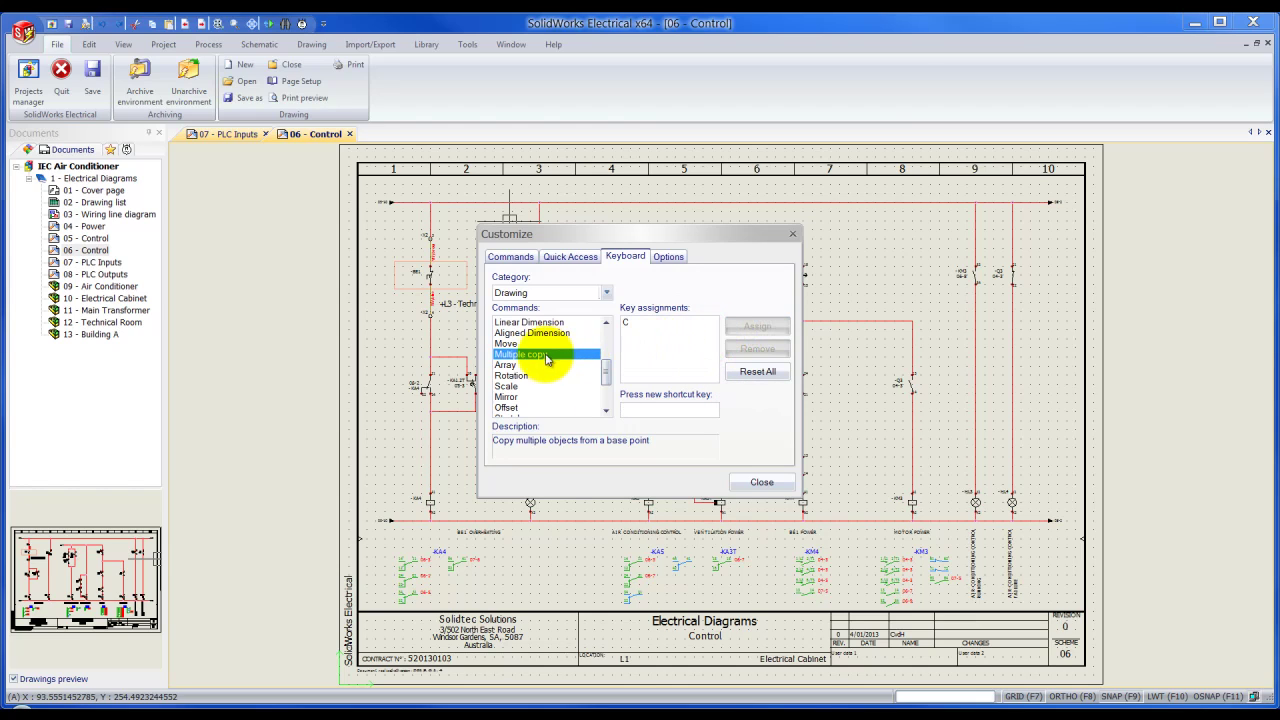
{"action": "left_click", "coordinate": [510, 344]}
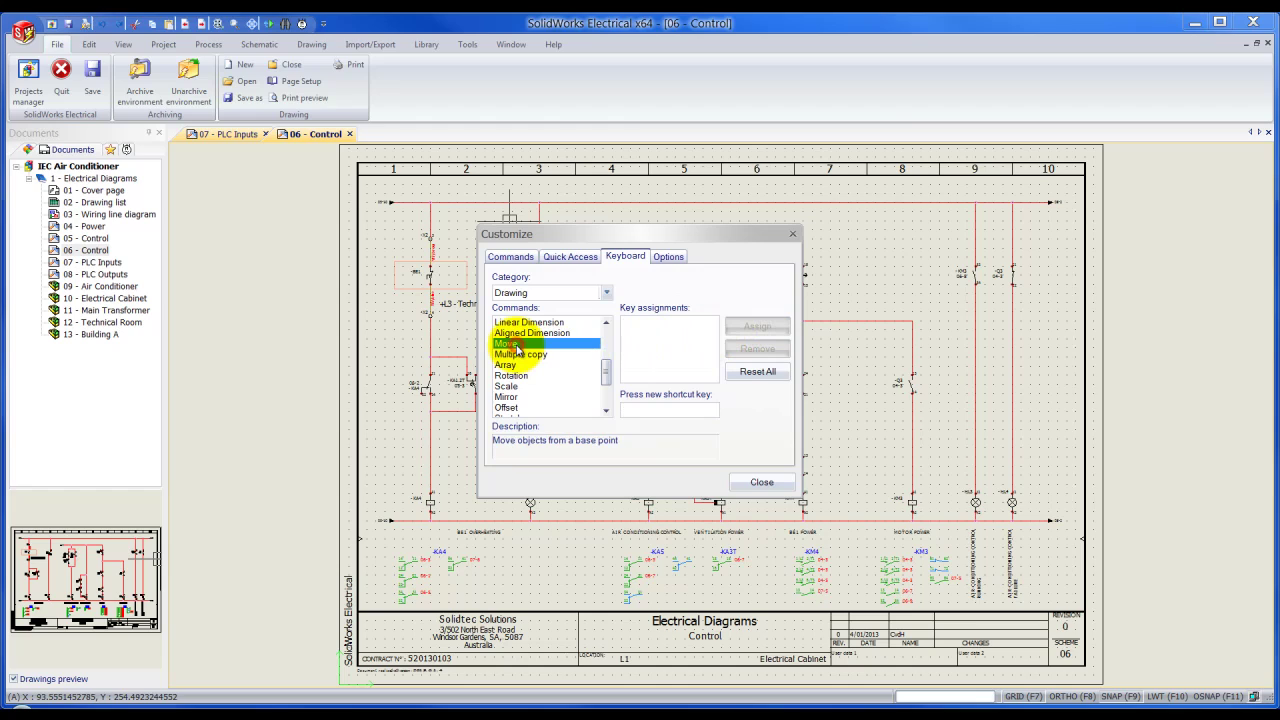
{"action": "left_click", "coordinate": [643, 410]}
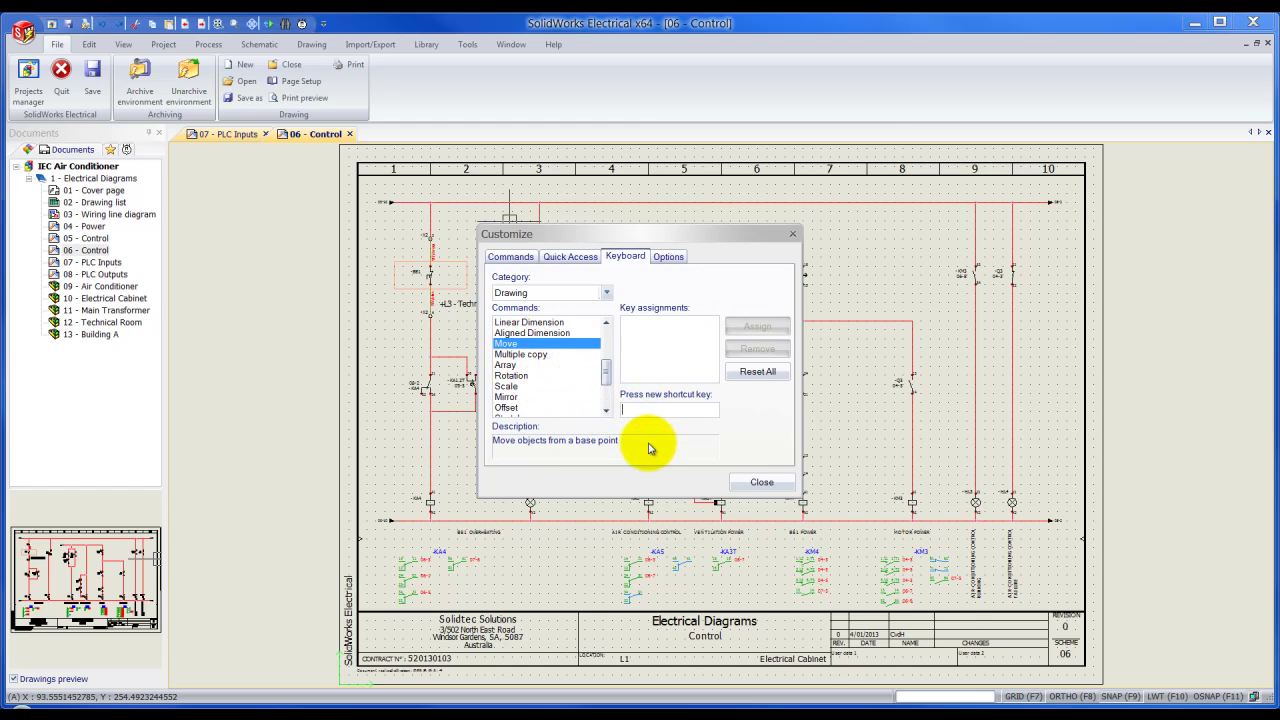
{"action": "key", "text": "c"}
{"action": "key", "text": "m"}
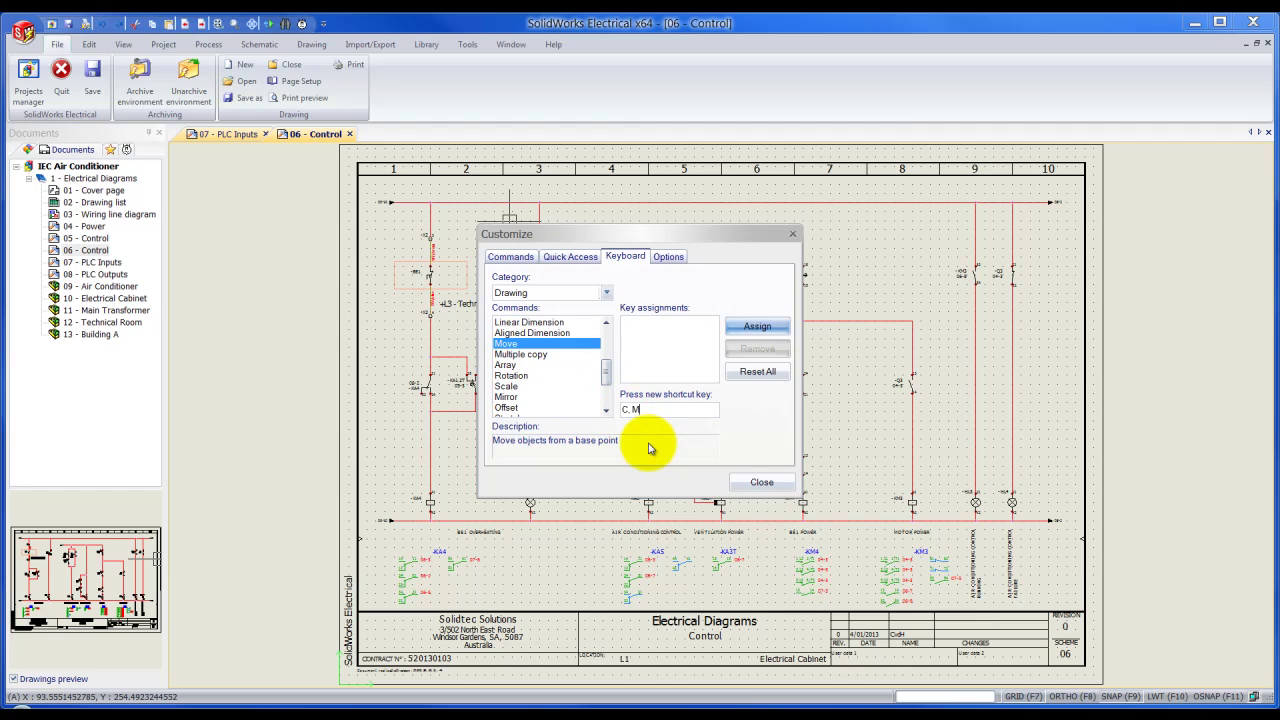
{"action": "key", "text": "BackSpace"}
{"action": "key", "text": "m"}
{"action": "left_click", "coordinate": [754, 330]}
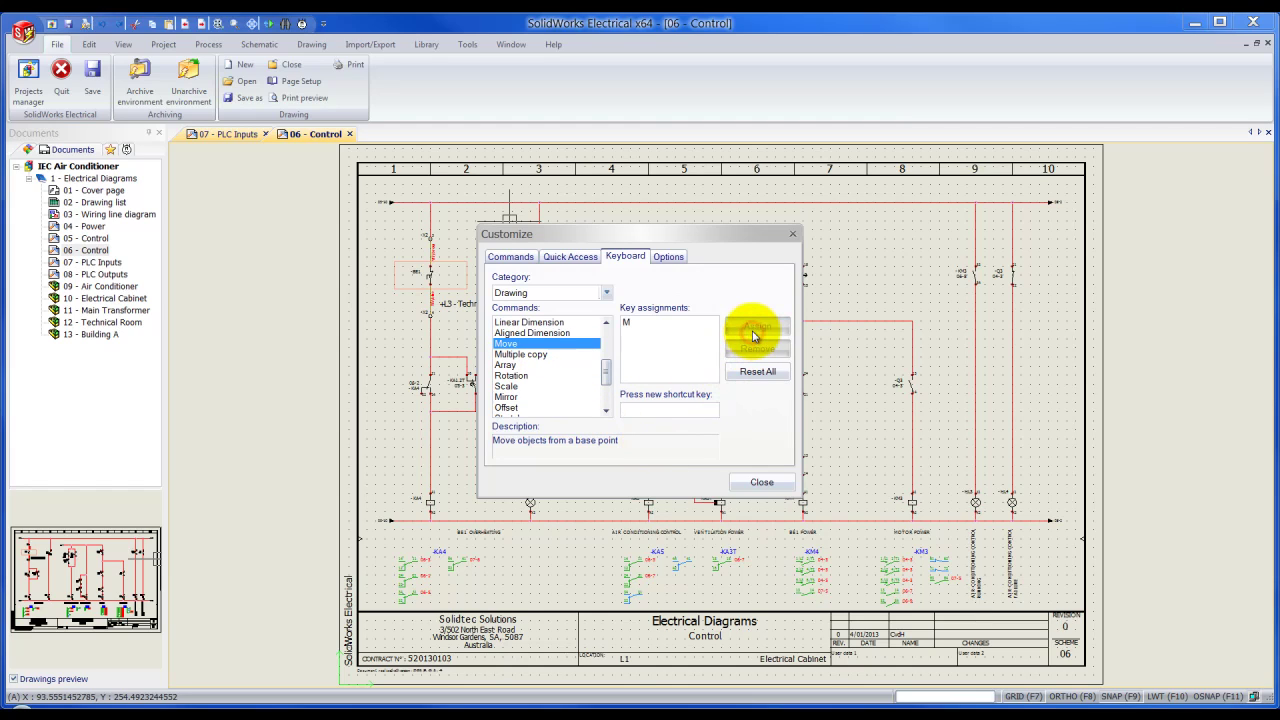
- Close Customize and zoom in on the KM3 and Q3 contacts of the 06 - Control sheet
{"action": "left_click", "coordinate": [758, 483]}
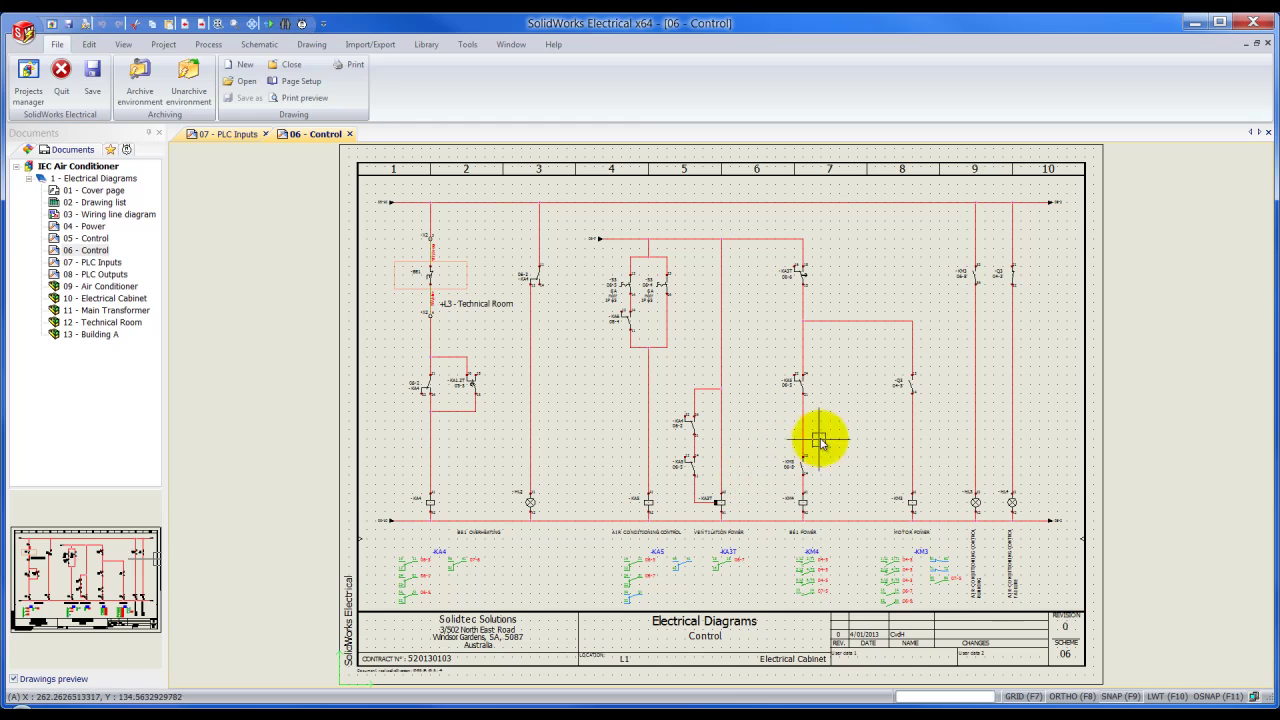
{"action": "scroll", "coordinate": [985, 276], "scroll_direction": "up", "scroll_amount": 4}
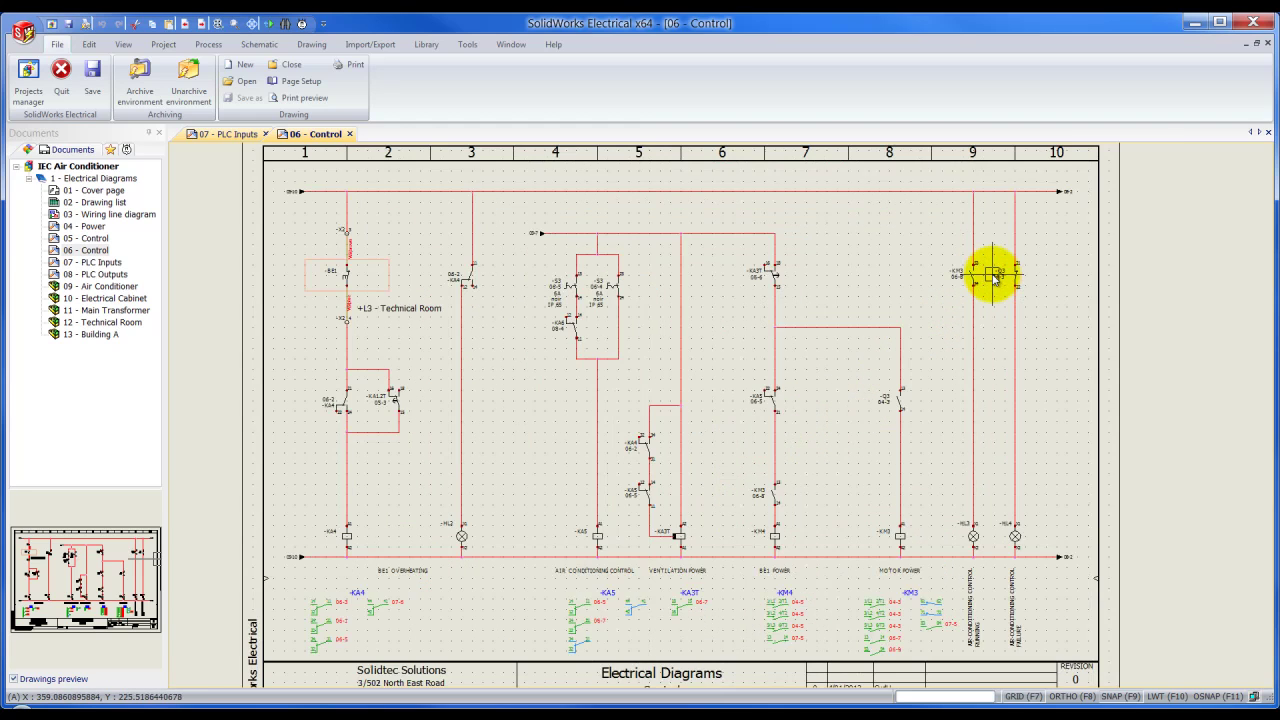
{"action": "scroll", "coordinate": [993, 274], "scroll_direction": "up", "scroll_amount": 4}
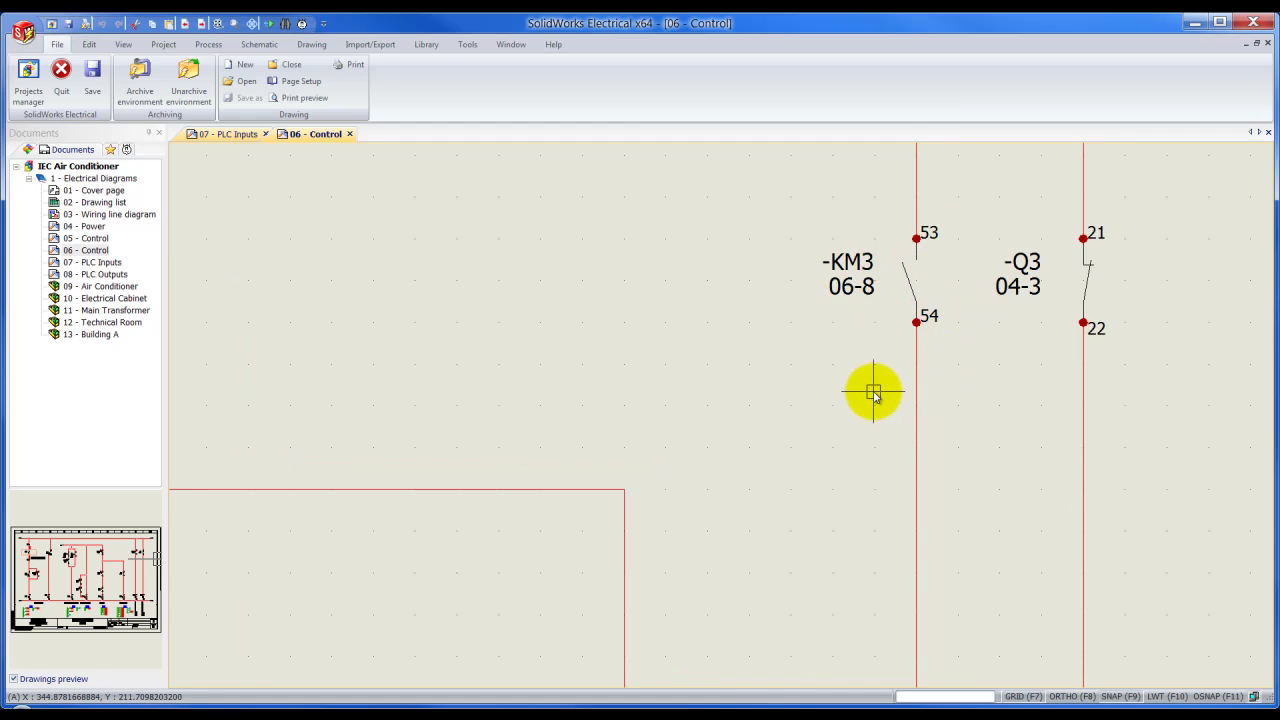
- Copy the KM3 53/54 contact twice to its left, creating -KM1 and -KM2
{"action": "key", "text": "ctrl+c"}
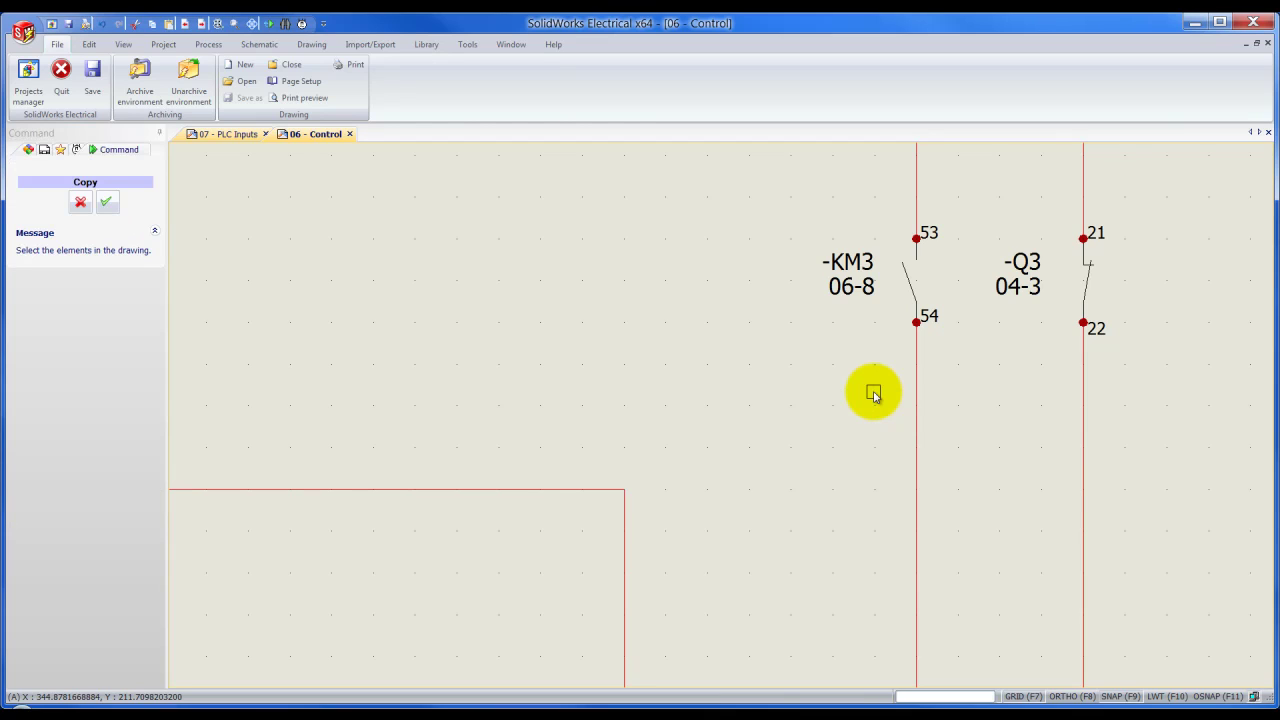
{"action": "left_click", "coordinate": [910, 285]}
{"action": "right_click", "coordinate": [910, 285]}
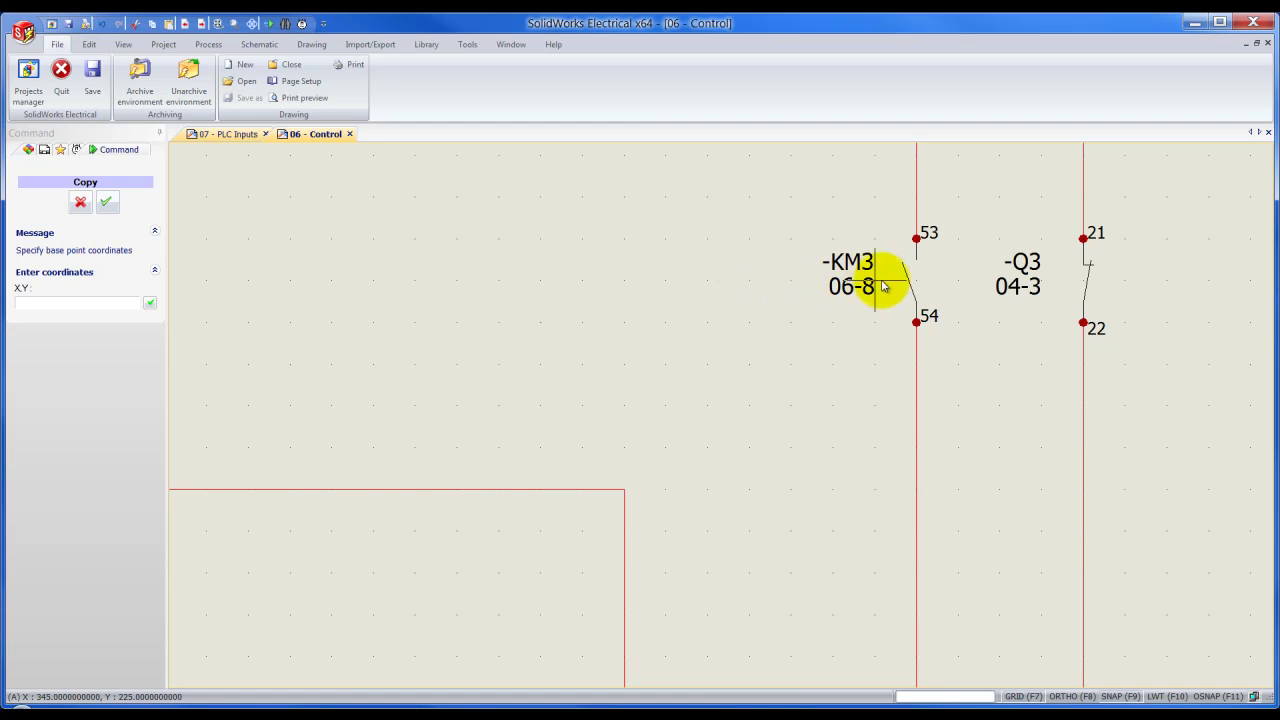
{"action": "left_click", "coordinate": [913, 283]}
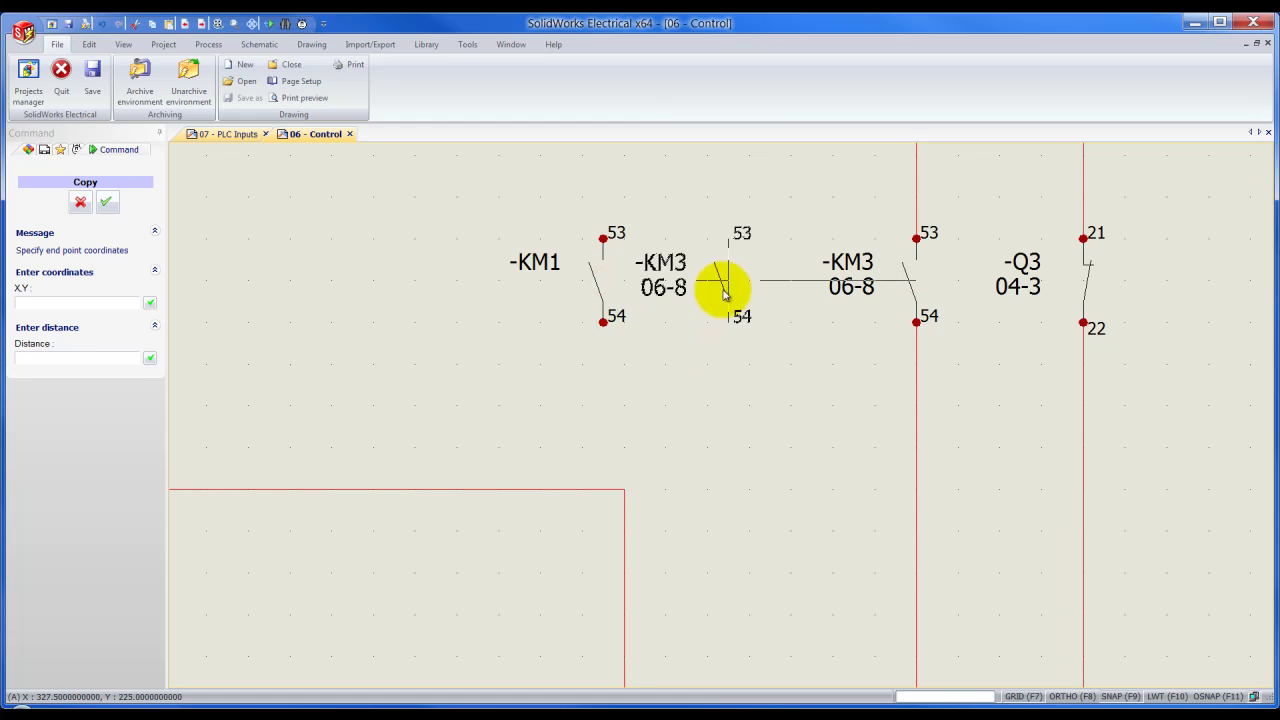
{"action": "left_click", "coordinate": [440, 297]}
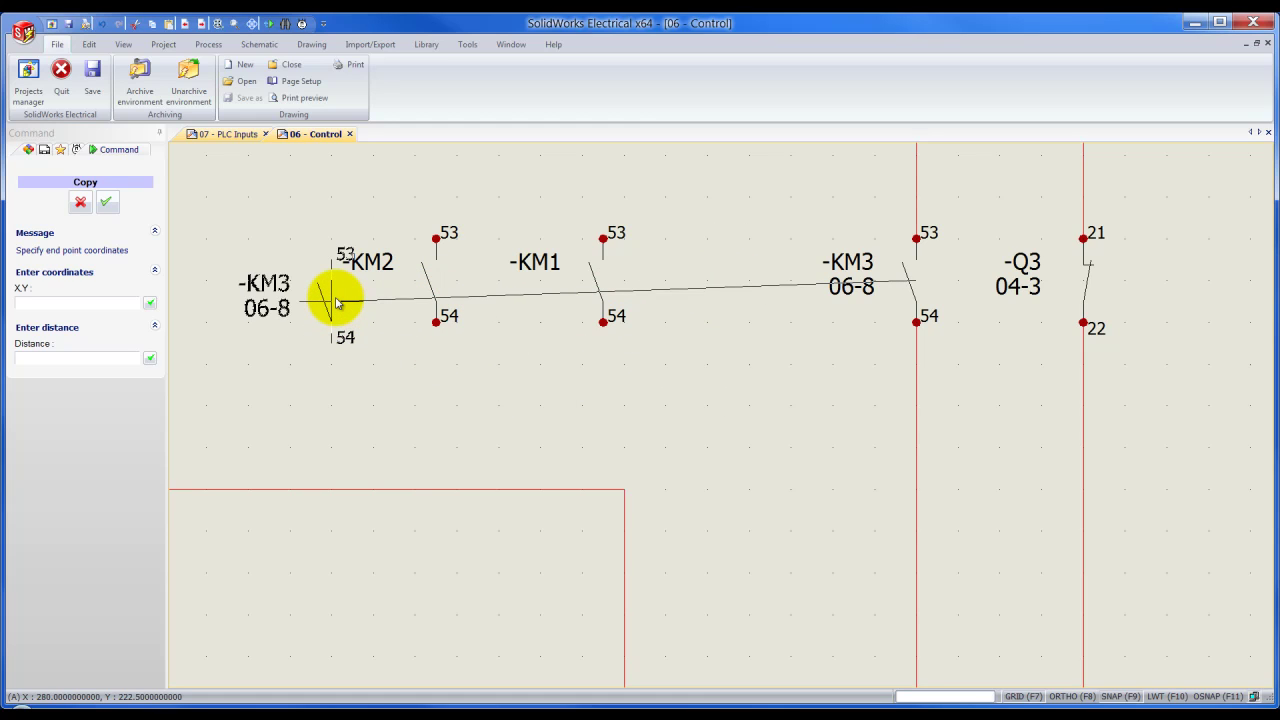
{"action": "key", "text": "Escape"}
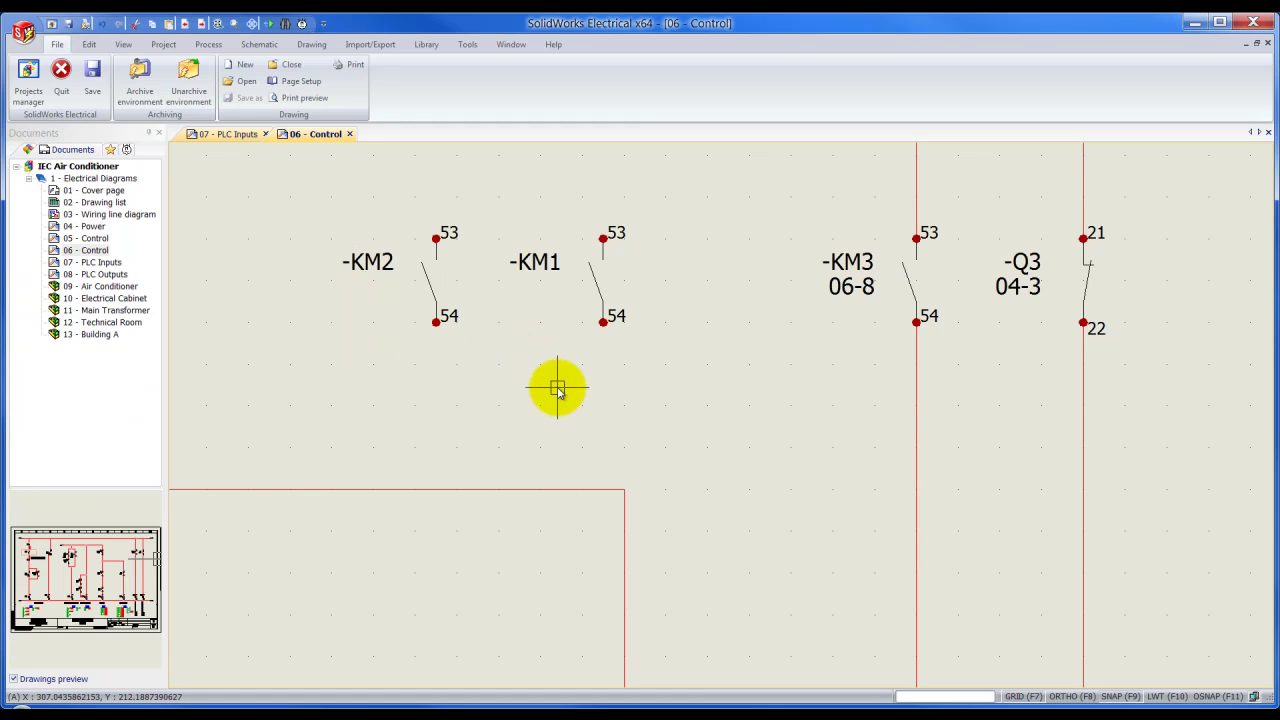
- Move the -KM1 contact down and to the right, below -KM2's level
{"action": "left_click", "coordinate": [597, 291]}
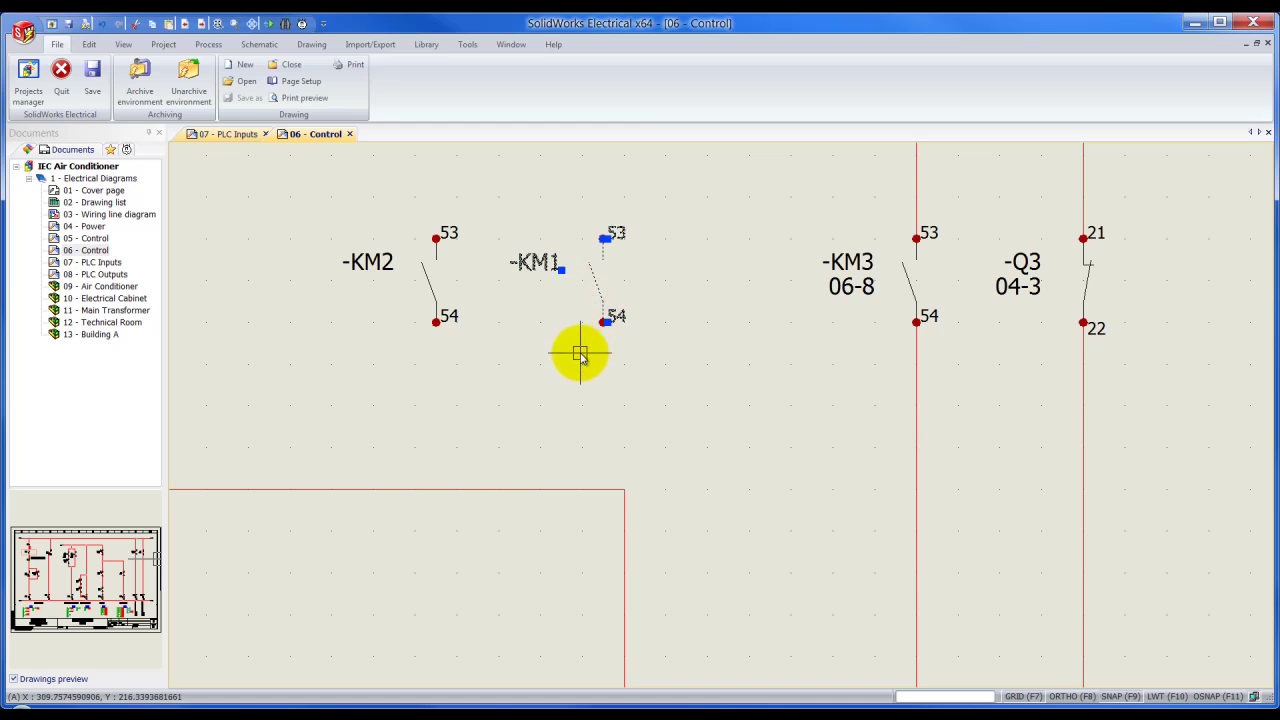
{"action": "key", "text": "m"}
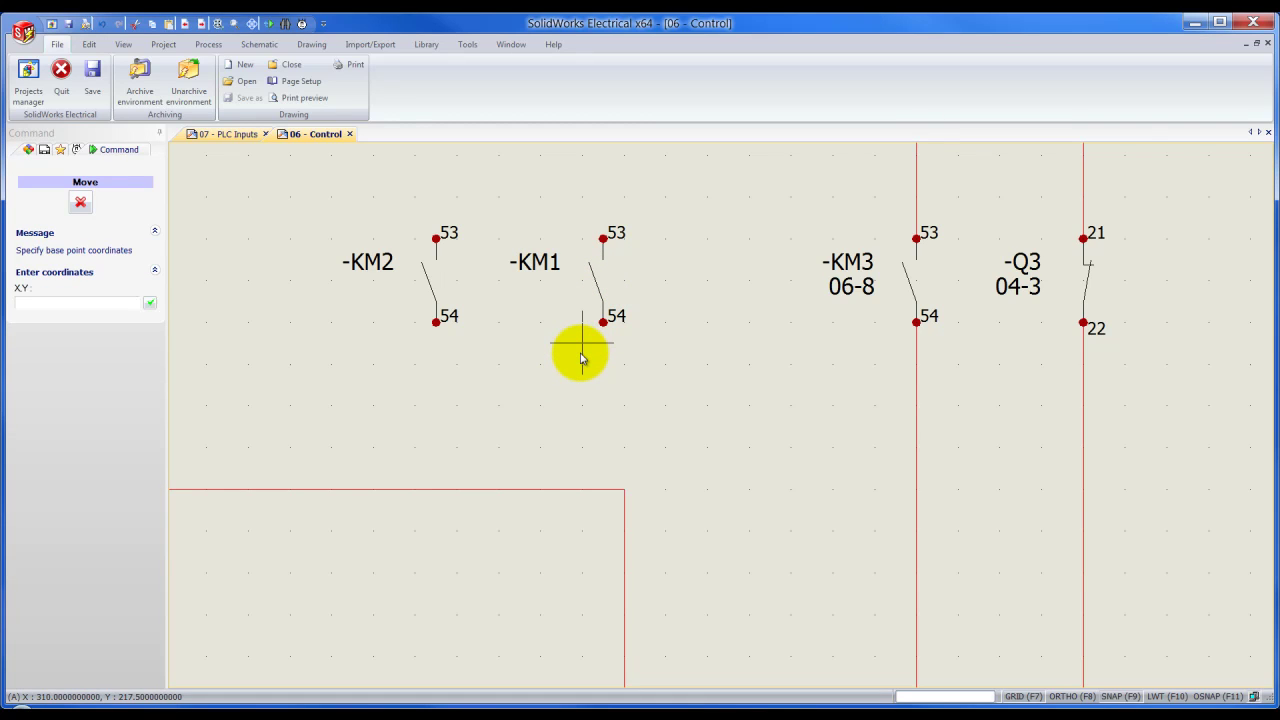
{"action": "left_click", "coordinate": [600, 288]}
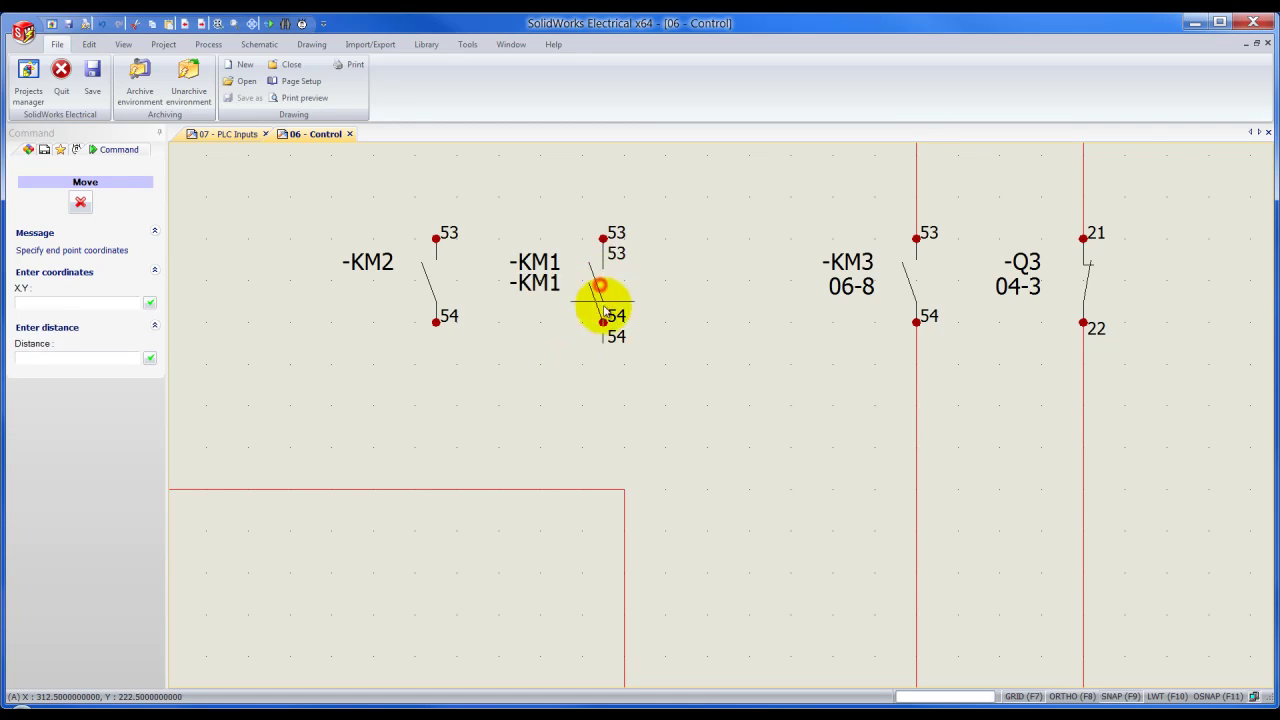
{"action": "left_click", "coordinate": [721, 390]}
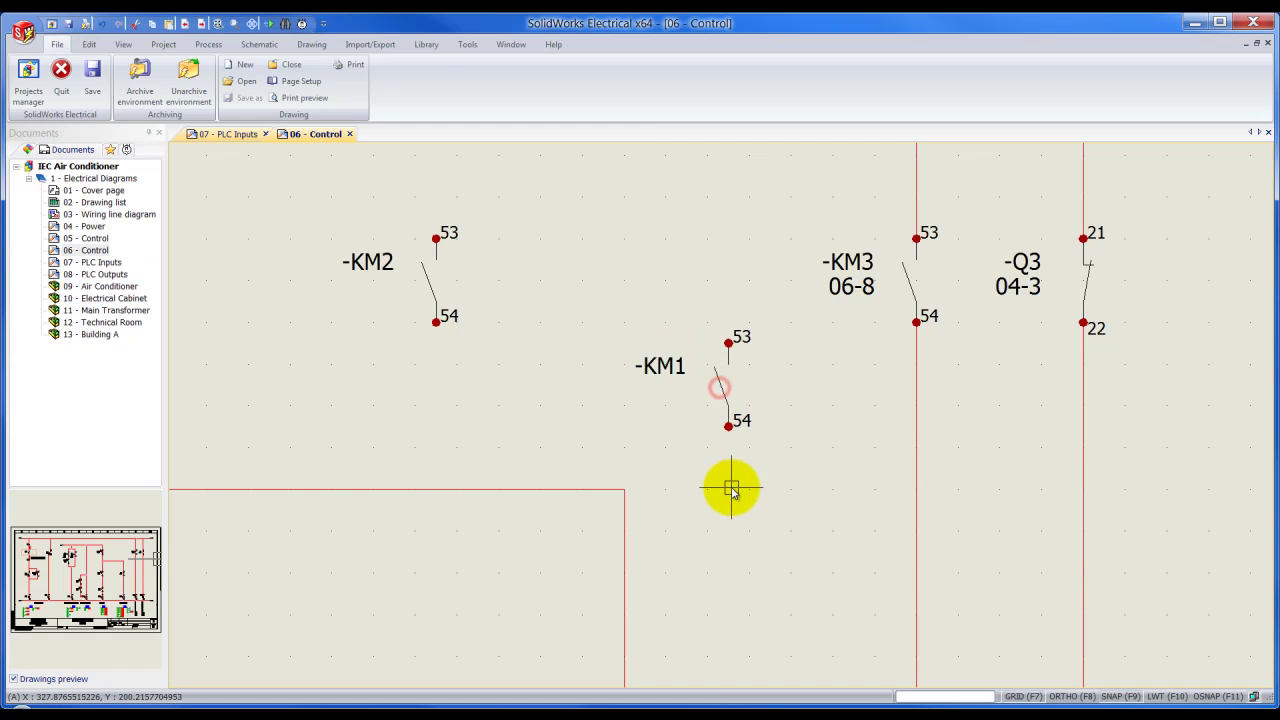